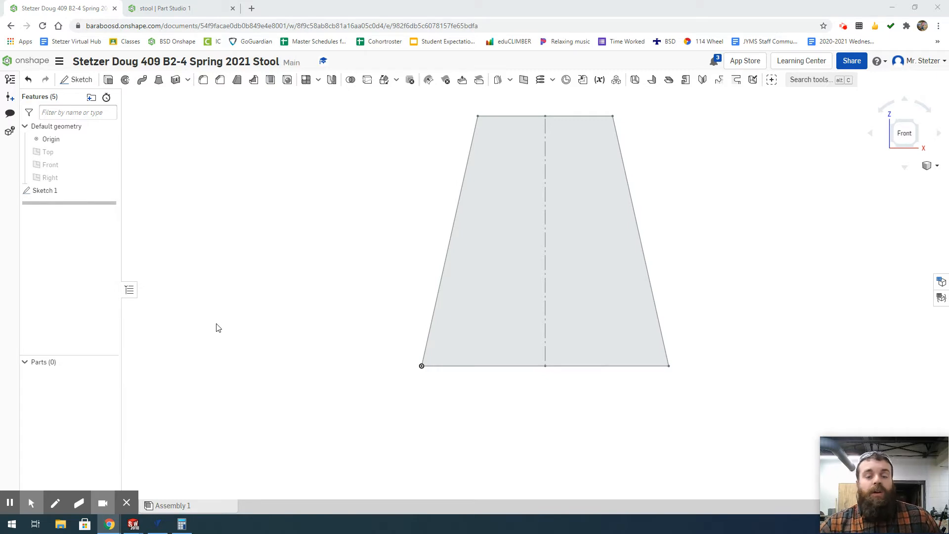
Edit Sketch 1 and draw a center point rectangle about 5.37 by 1.78 in, centred on the midpoint of the trapezoid's top edge.
double_click(48, 191)
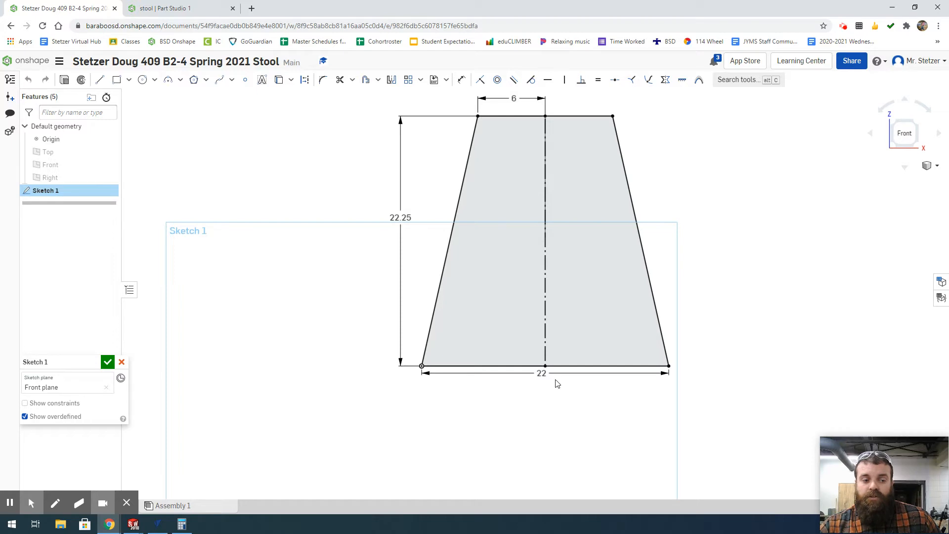
scroll(557, 383, up, 2)
scroll(557, 382, down, 4)
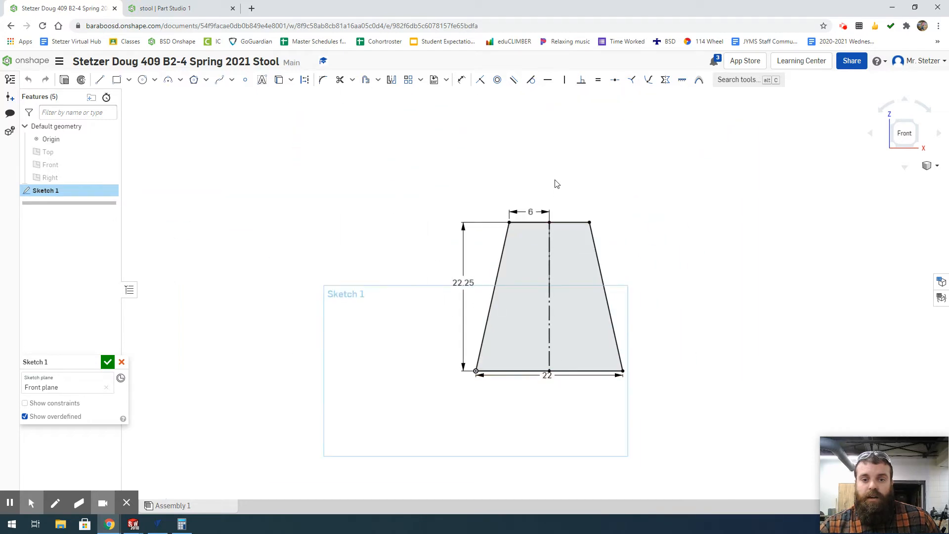
scroll(557, 218, up, 5)
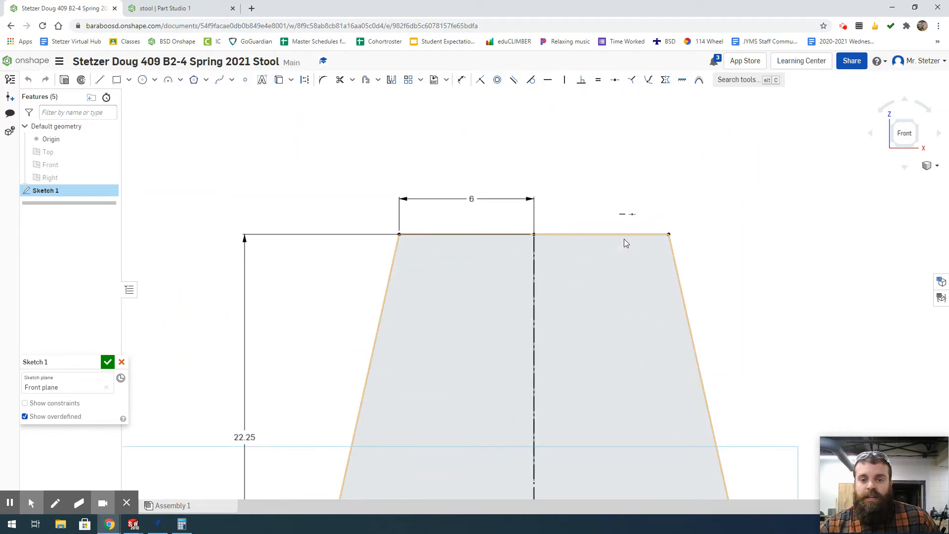
scroll(640, 204, up, 1)
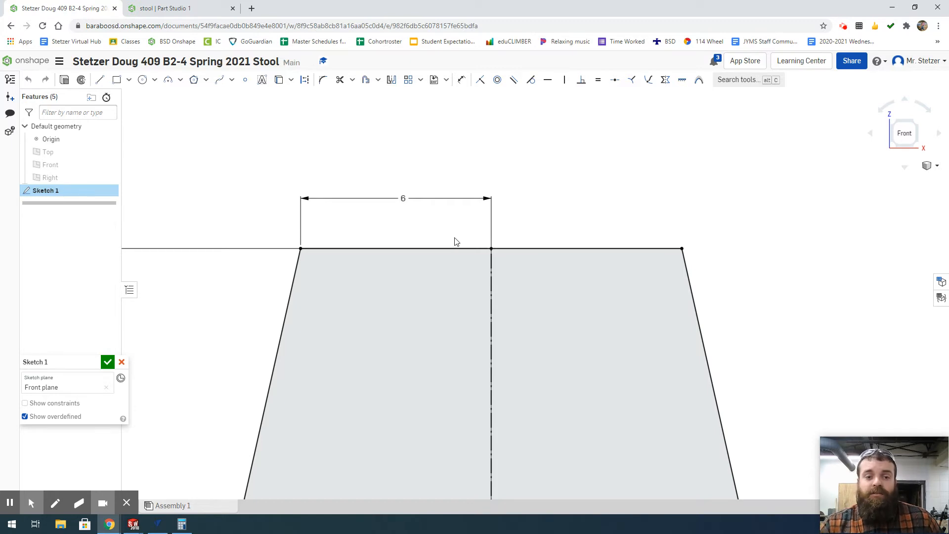
click(130, 81)
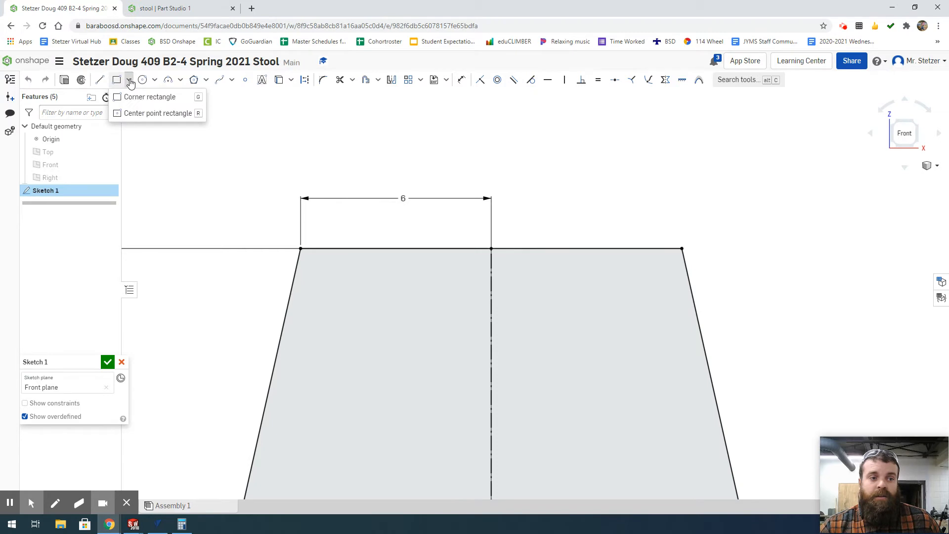
click(140, 119)
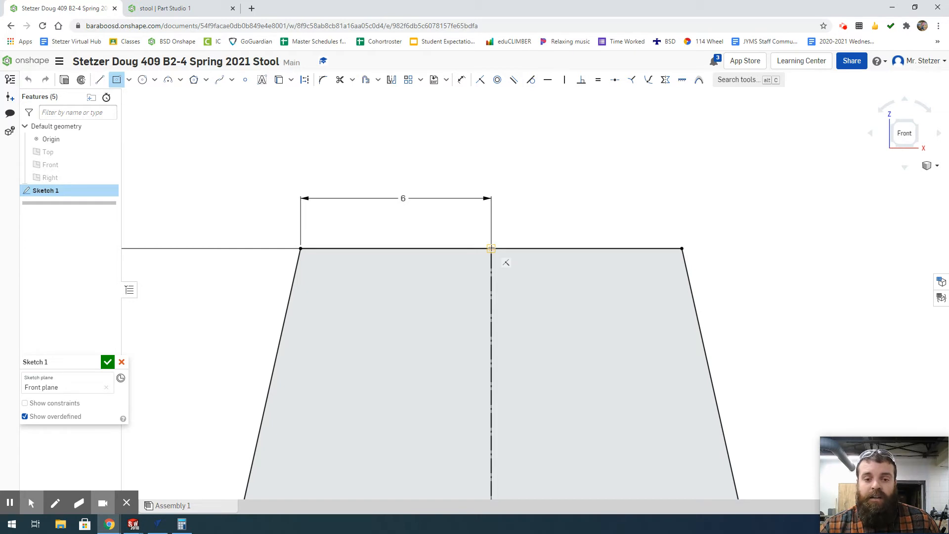
click(491, 248)
click(577, 220)
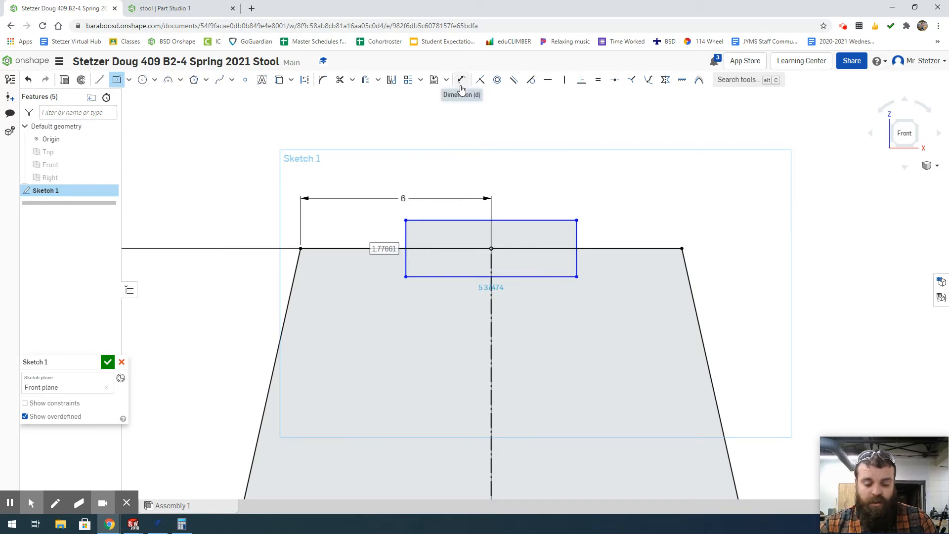
Dimension the distance between the trapezoid's top edge and the rectangle's top edge as 0.75 in.
click(461, 83)
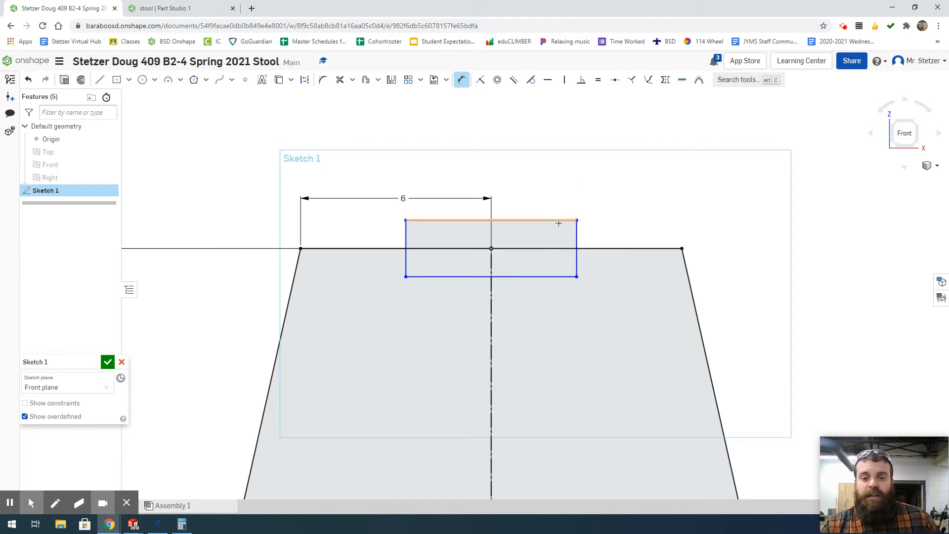
click(600, 248)
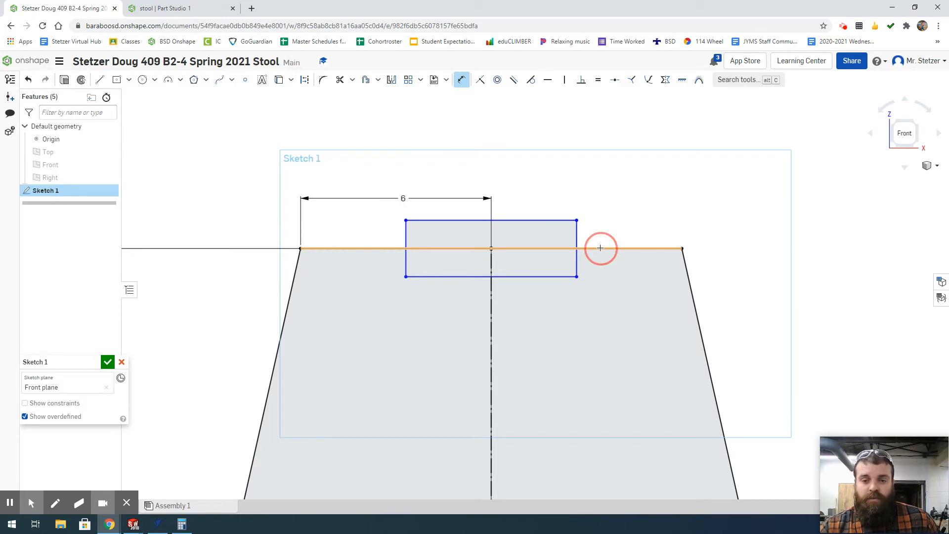
click(567, 220)
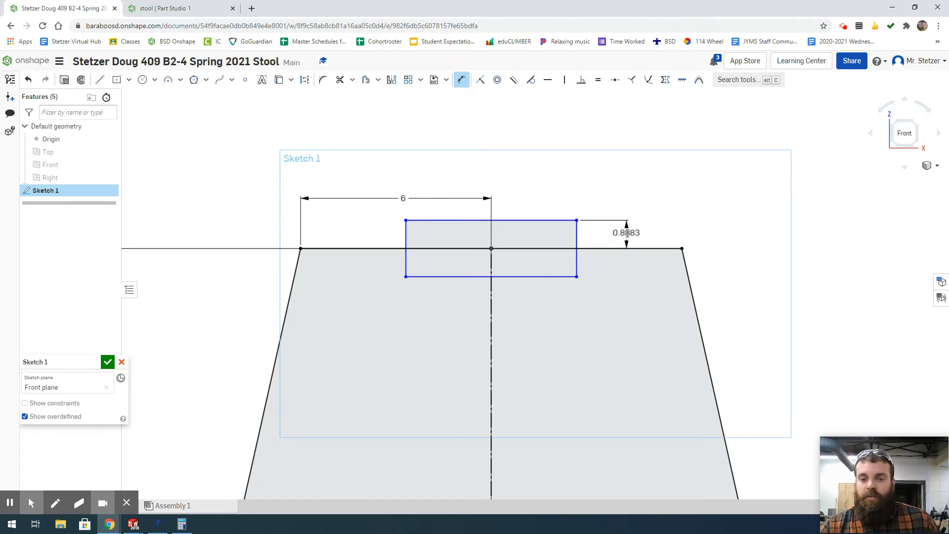
double_click(627, 232)
text(.75)
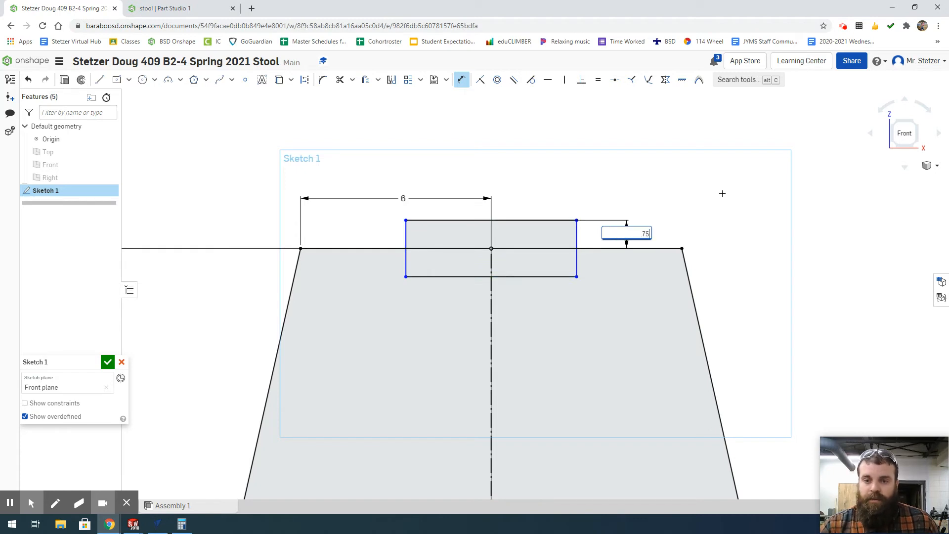
key(Return)
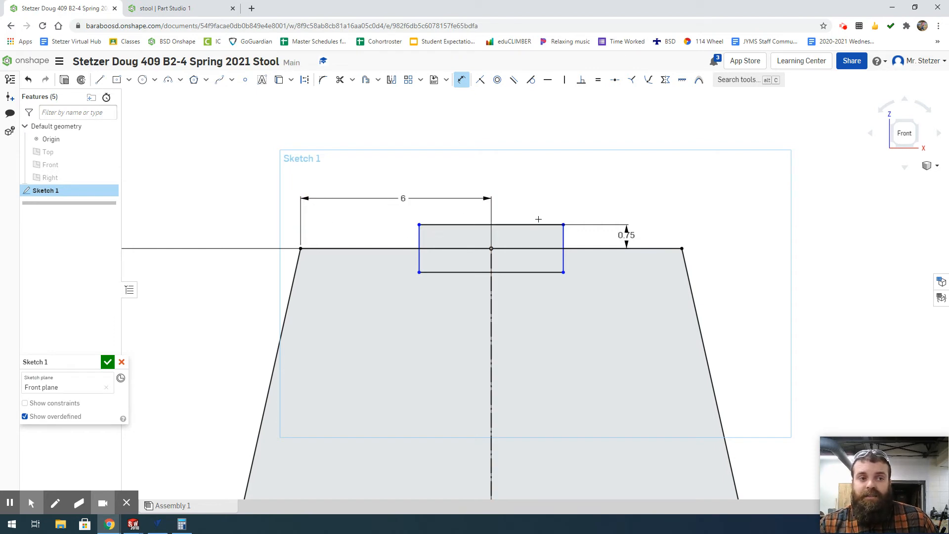
Check the tab's width in the reference stool document, and dimension the rectangle's left side 4.5 in from the vertical centerline.
click(170, 9)
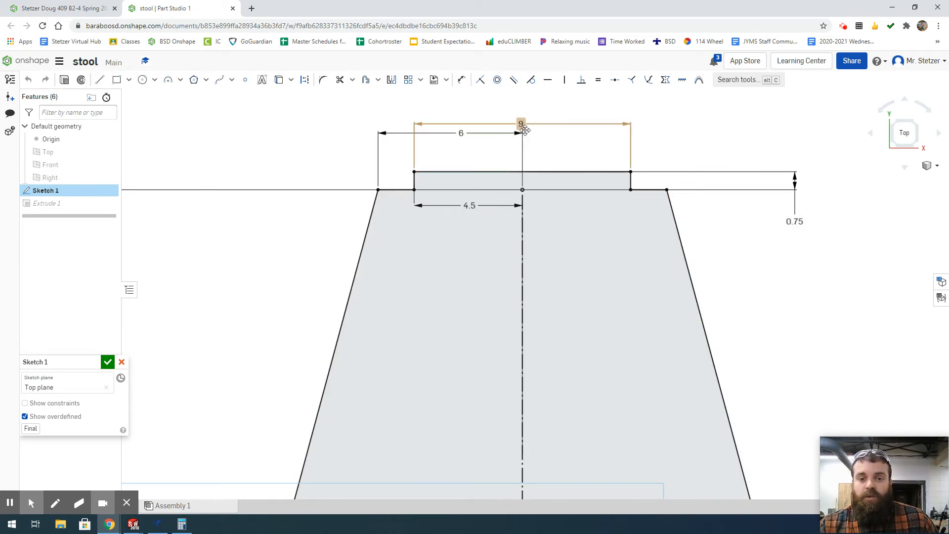
click(84, 8)
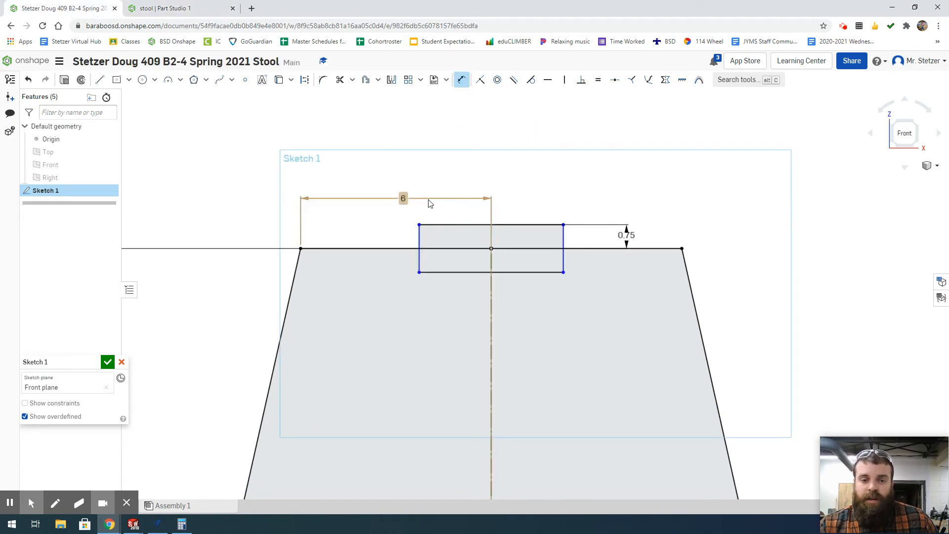
click(492, 265)
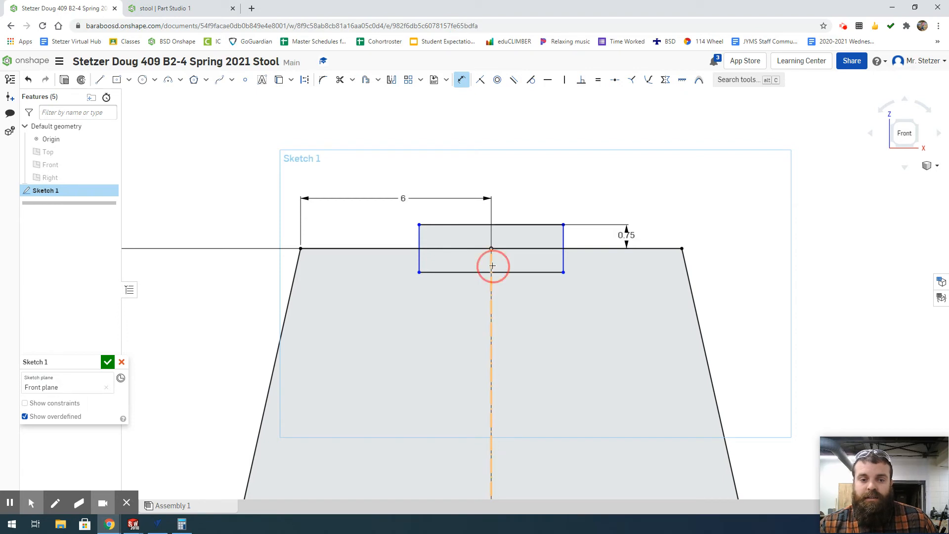
click(420, 239)
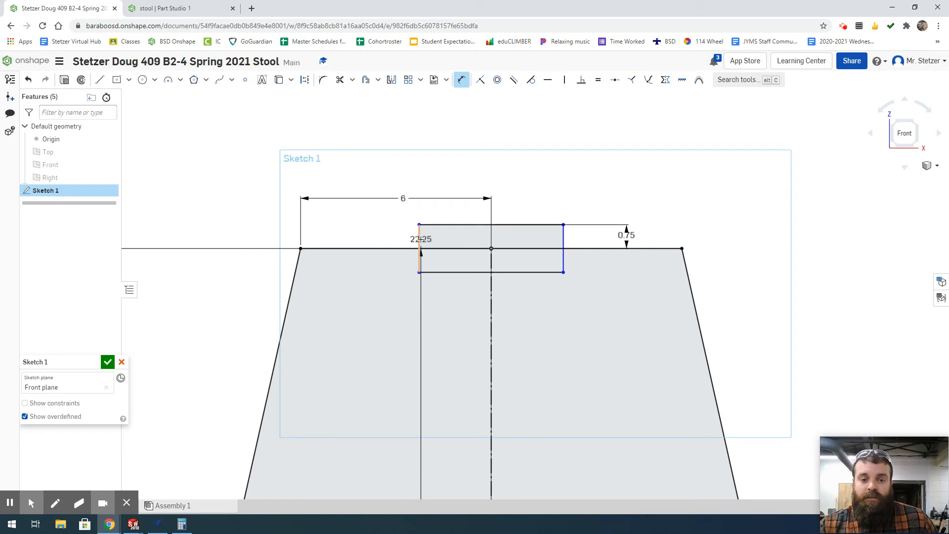
click(451, 208)
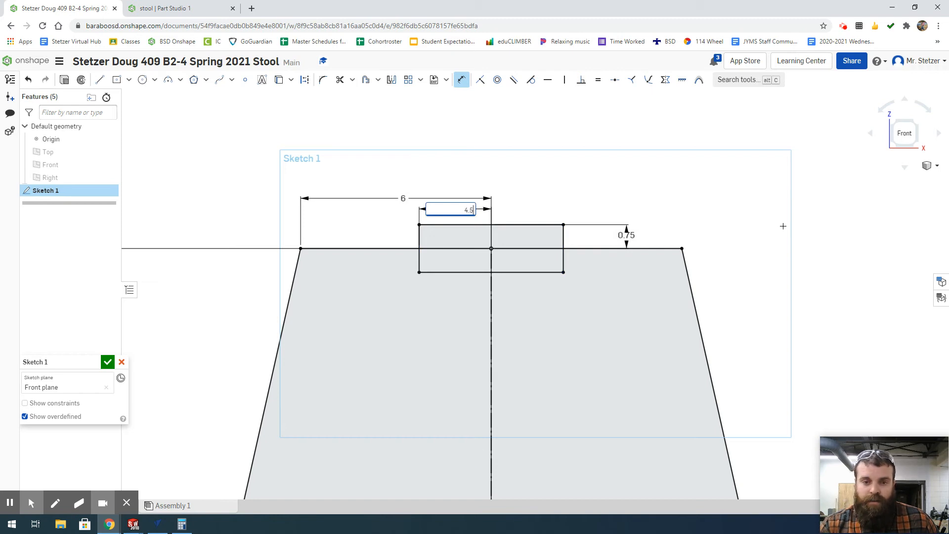
key(Return)
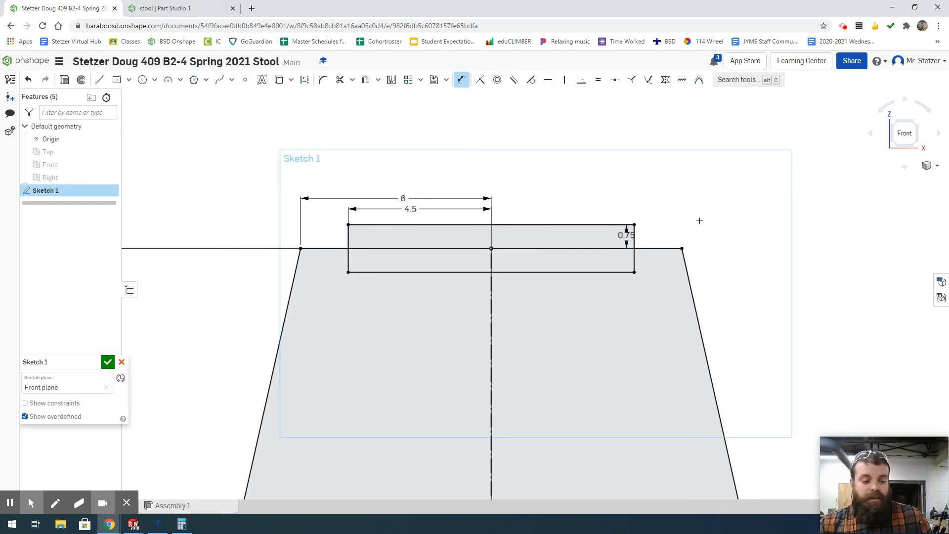
key(Escape)
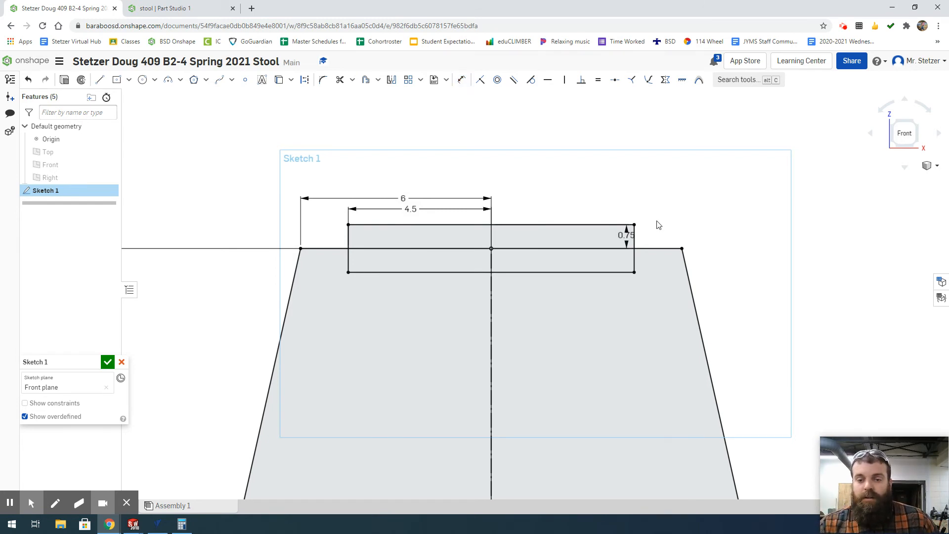
Move the 0.75 dimension label outside the rectangle and above its extension lines.
click(628, 235)
drag(659, 234, 661, 234)
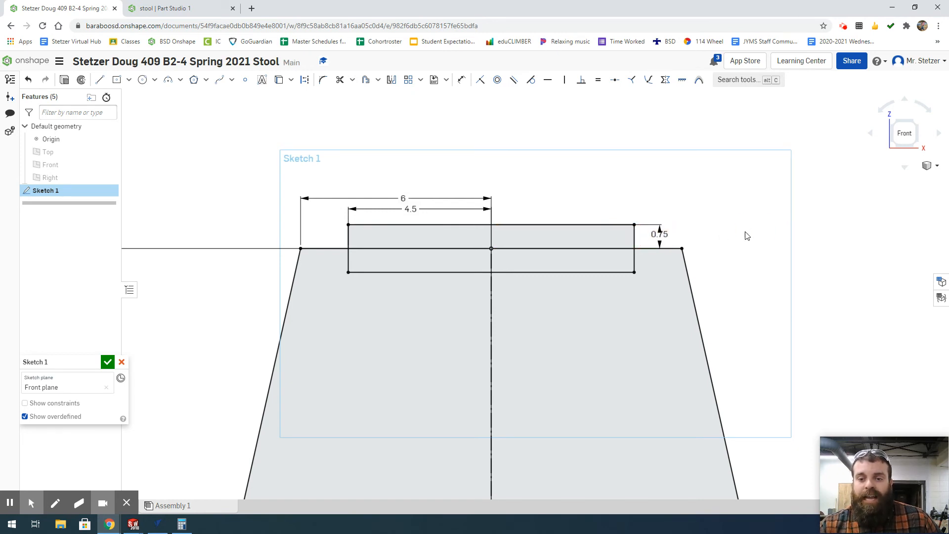
click(666, 228)
drag(666, 228, 664, 206)
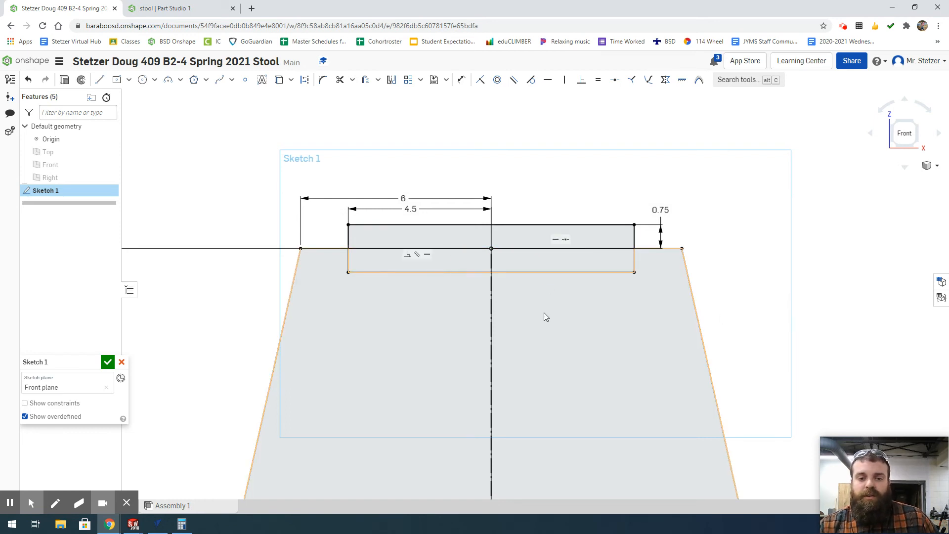
Trim the trapezoid's top edge inside the rectangle, plus the rectangle's bottom edge and side segments below that line, leaving a raised tab.
click(340, 80)
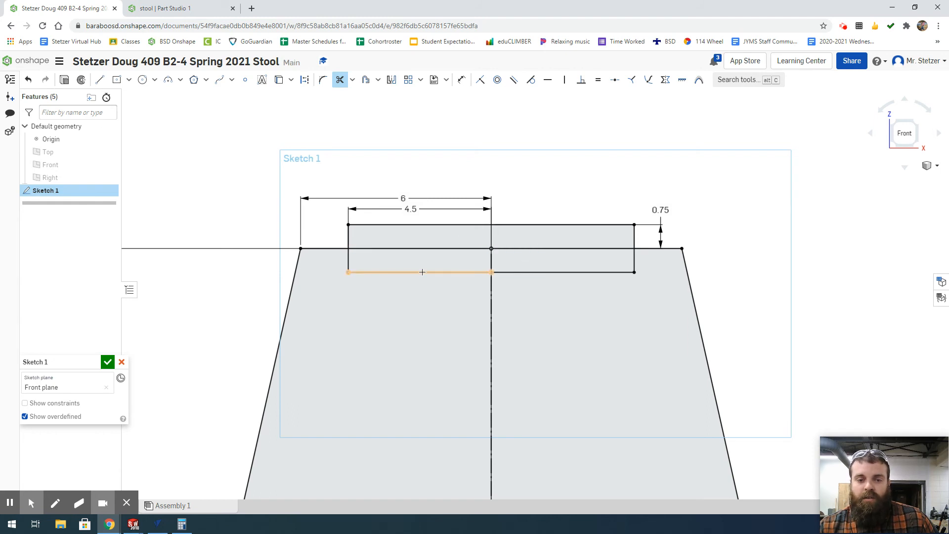
click(426, 248)
click(577, 249)
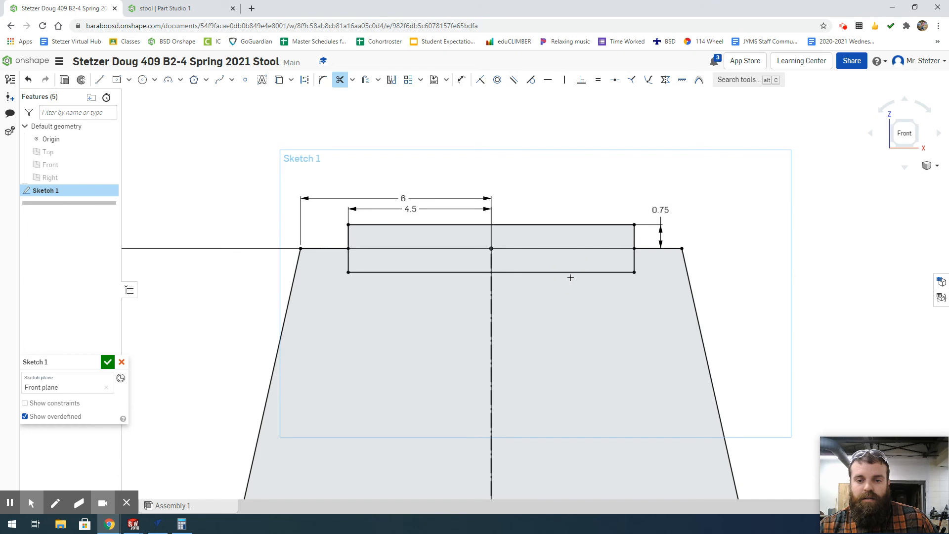
click(590, 272)
click(400, 272)
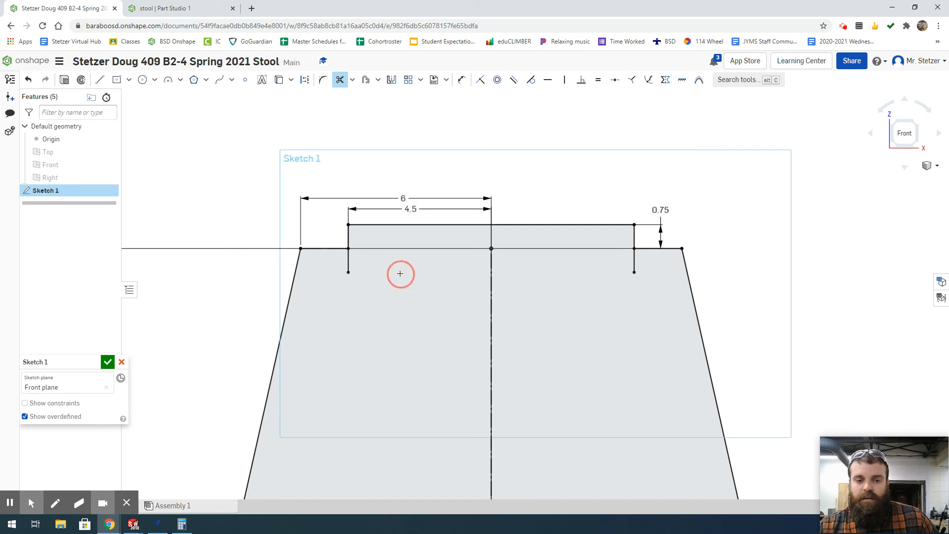
click(349, 260)
click(634, 259)
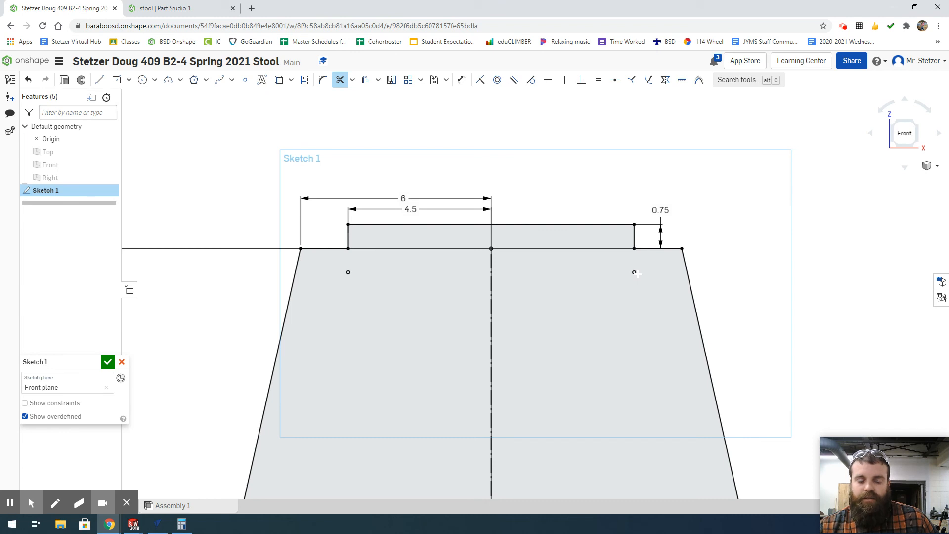
key(Escape)
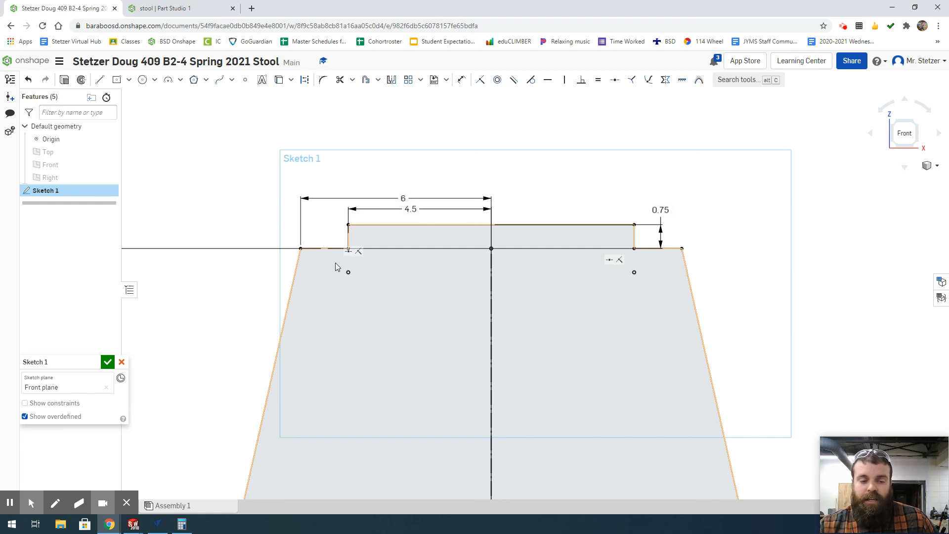
Delete the two stray points left below the tab at the rectangle's former lower corners.
drag(336, 263, 369, 280)
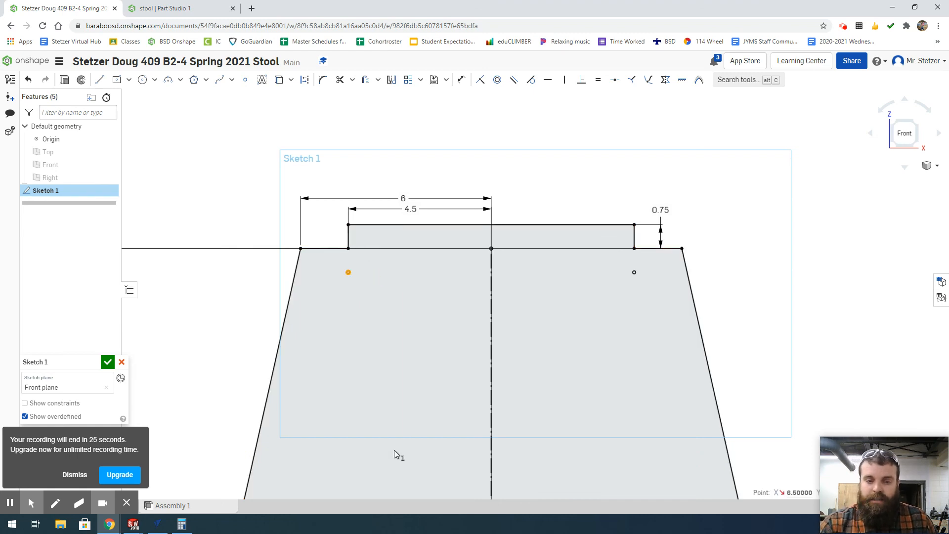
key(Delete)
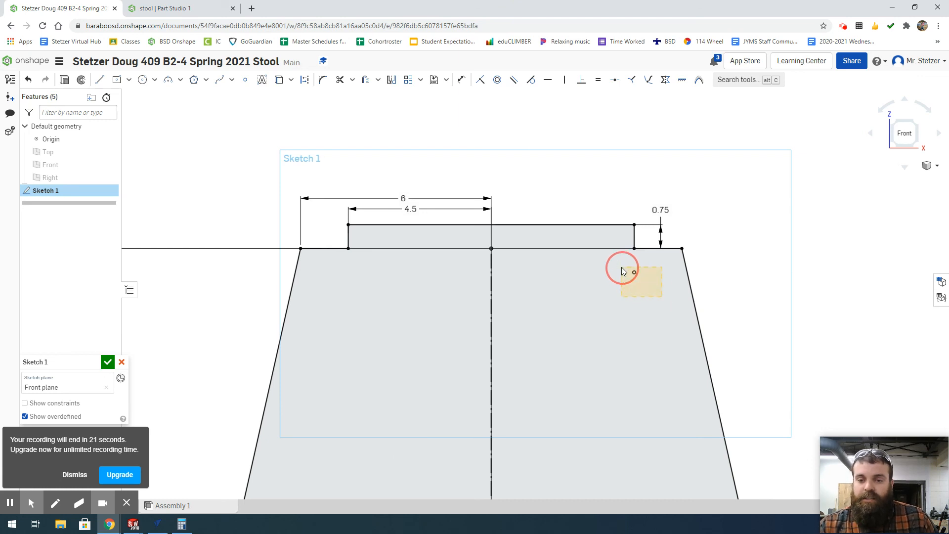
drag(622, 267, 622, 267)
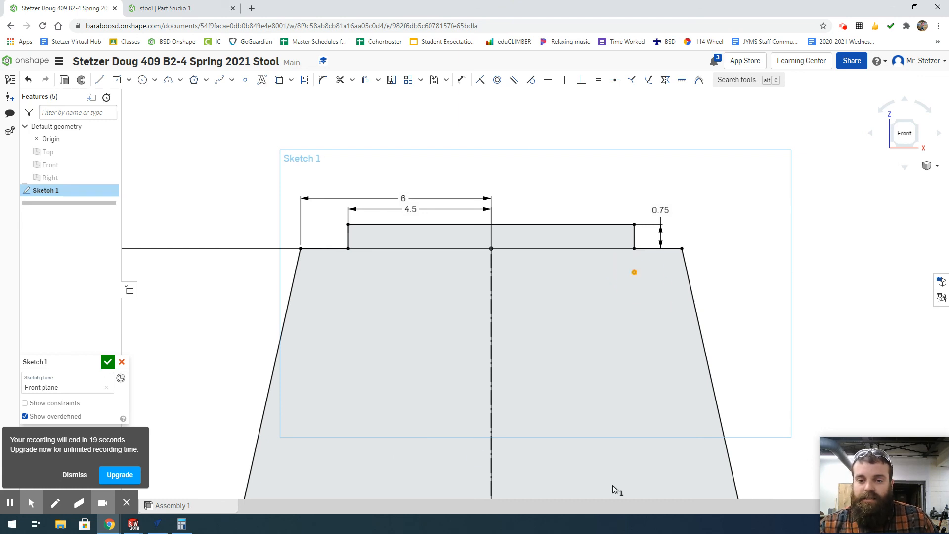
key(Delete)
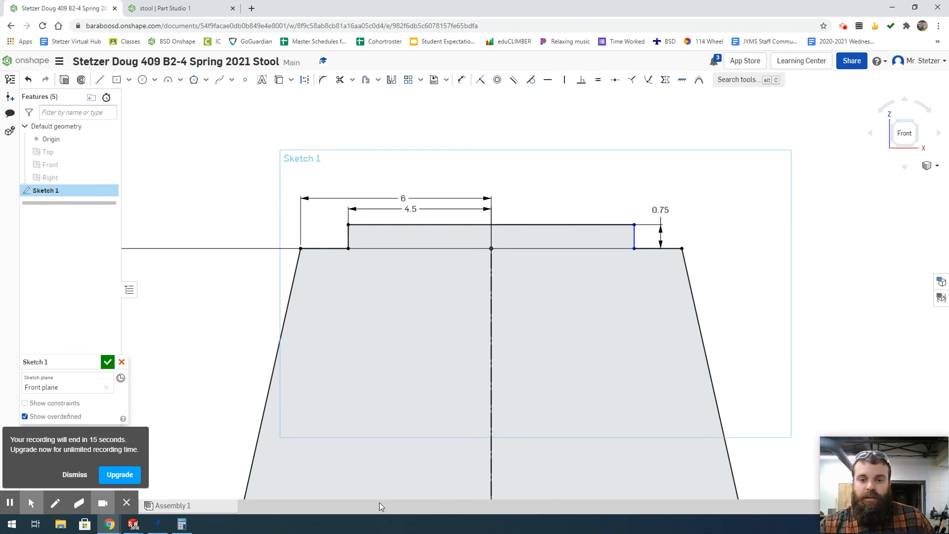
Dimension the tab's top edge as 9 in to constrain its full width.
mouse_move(109, 494)
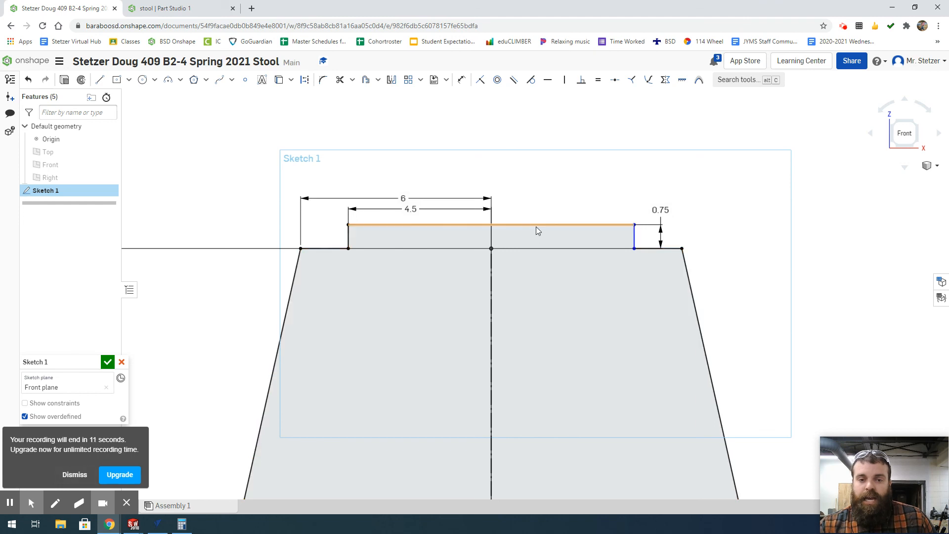
click(635, 237)
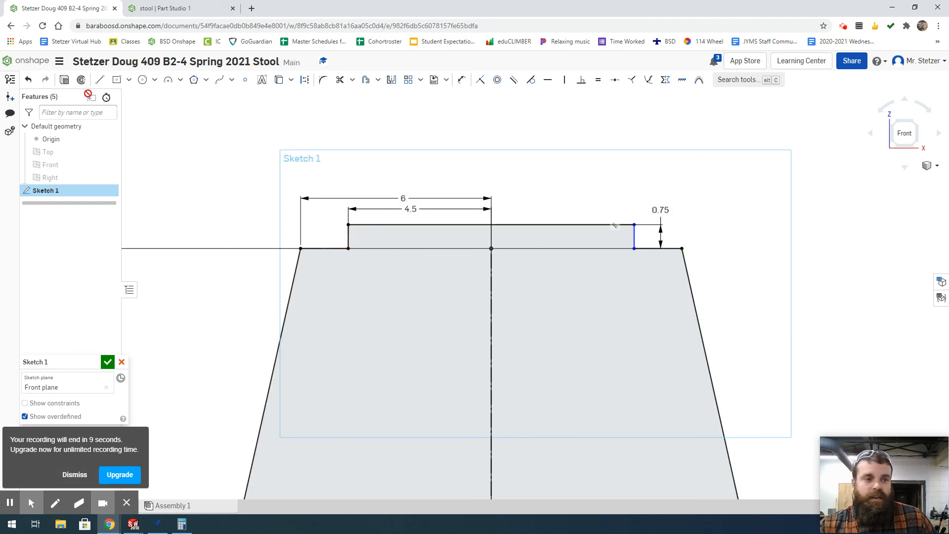
click(462, 80)
click(545, 225)
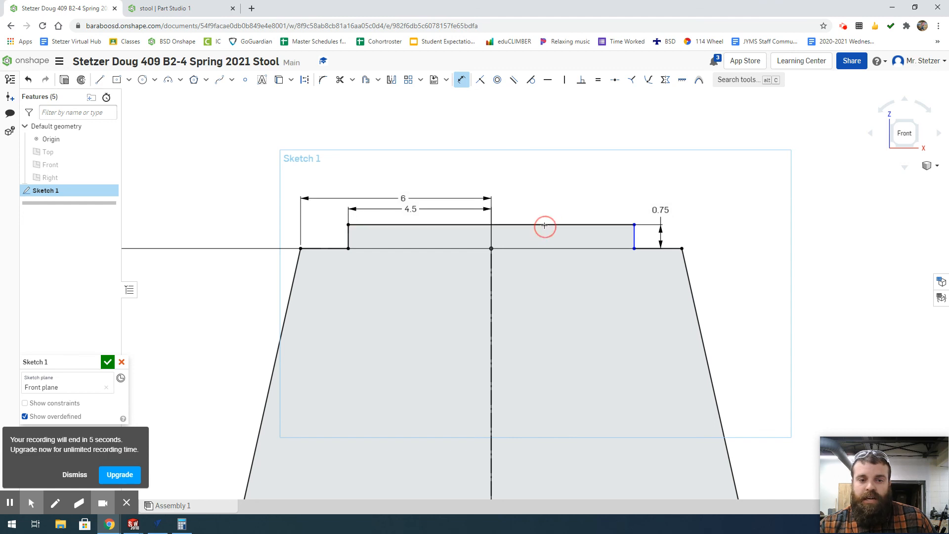
click(517, 174)
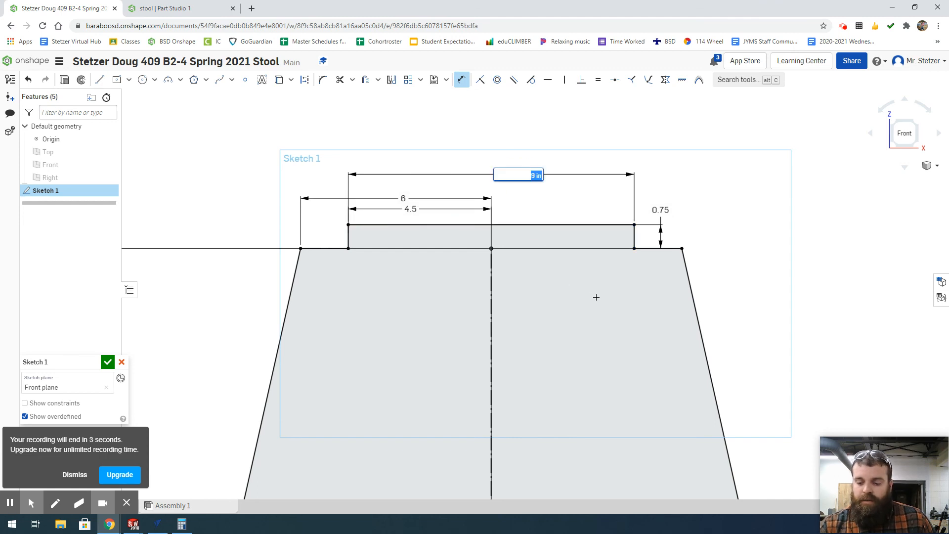
text(9)
key(Return)
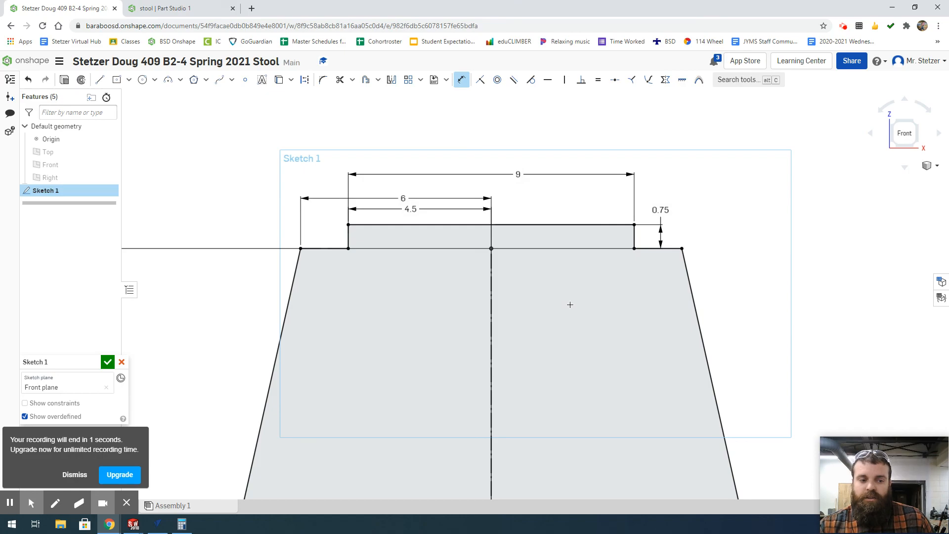